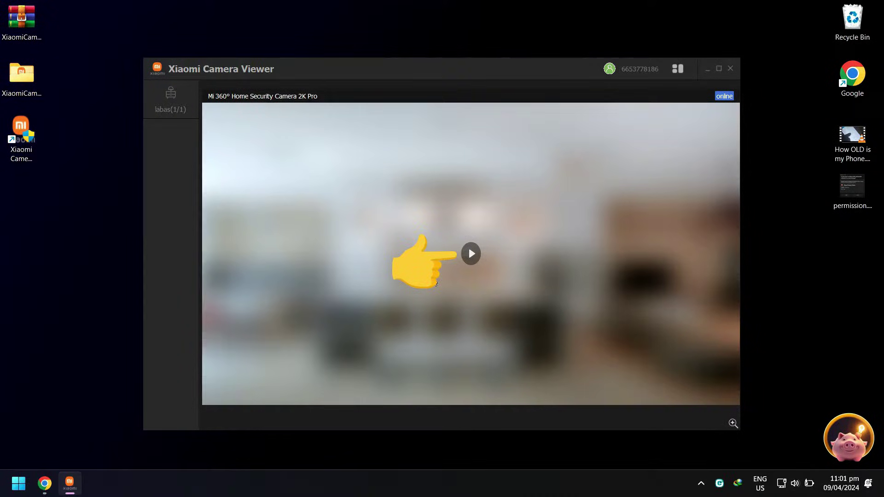
Step: Start the Mi 360° Home Security Camera 2K Pro's live video from its preview's play button
{"action": "left_click", "coordinate": [471, 253]}
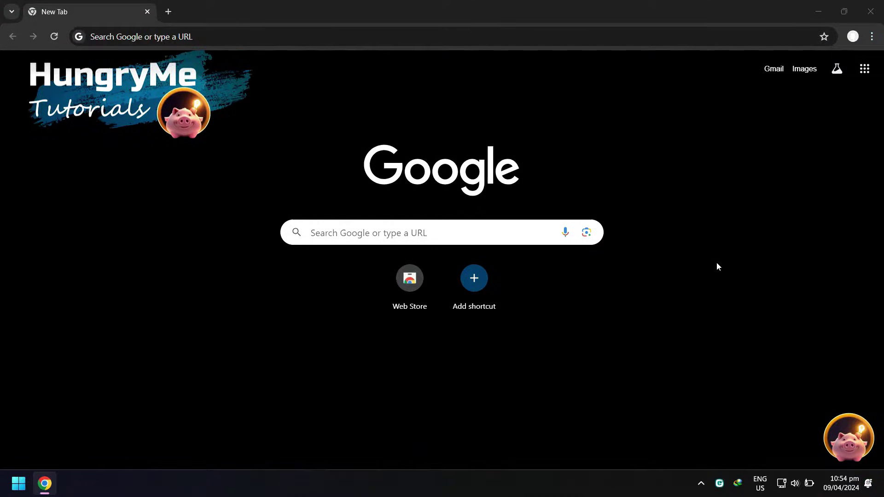
{"action": "left_click", "coordinate": [283, 33]}
{"action": "type", "text": "https://www.mi.com/in/product/xiaomi-camera-viewer-app/"}
{"action": "left_click_drag", "start_coordinate": [314, 40], "coordinate": [4, 41]}
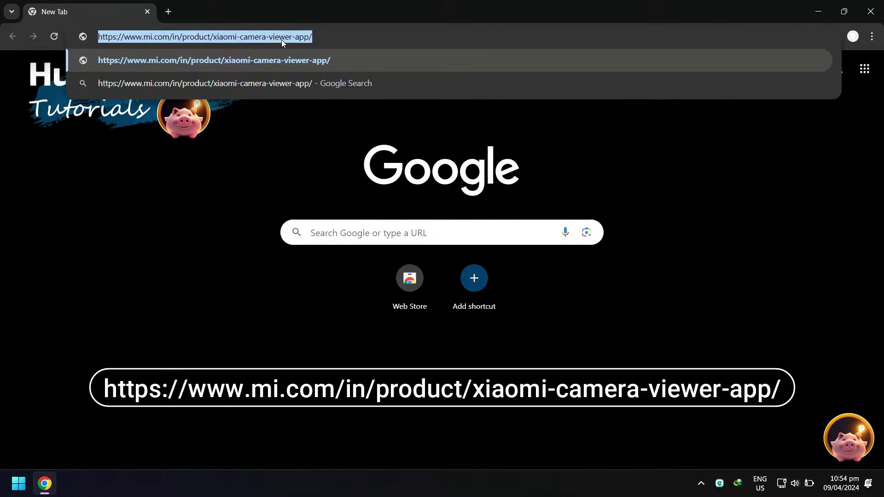
{"action": "left_click", "coordinate": [322, 37]}
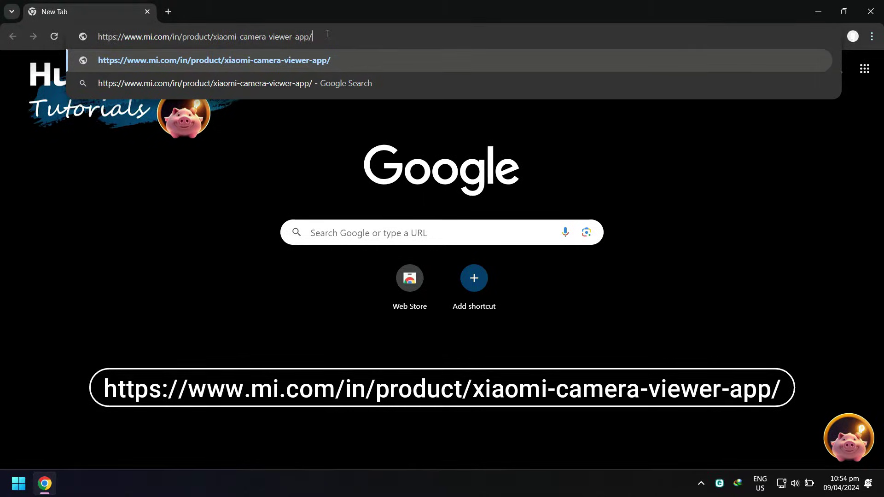
{"action": "key", "text": "Return"}
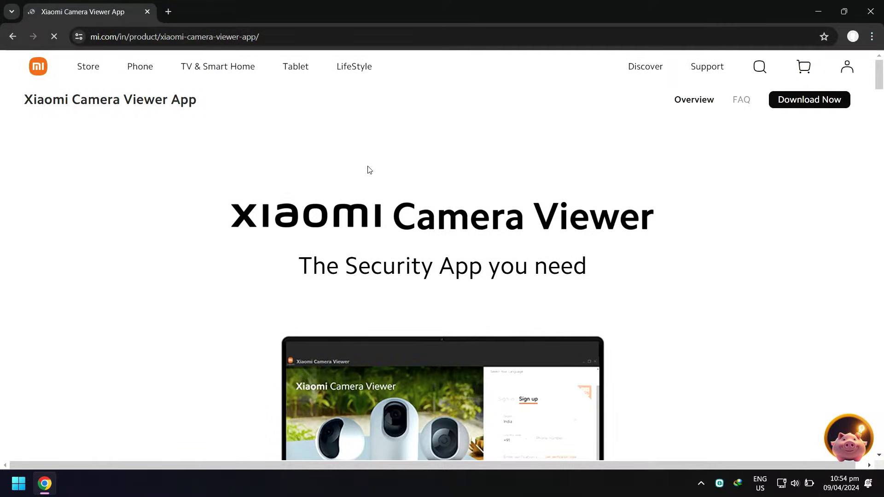
Step: Decline mi.com's notification prompt and confirm the 115 MB XiaomiCameraViewerInstaller_1.5.3.2 zip finished downloading
{"action": "left_click", "coordinate": [448, 120]}
{"action": "scroll", "coordinate": [446, 161], "scroll_direction": "down", "scroll_amount": 15}
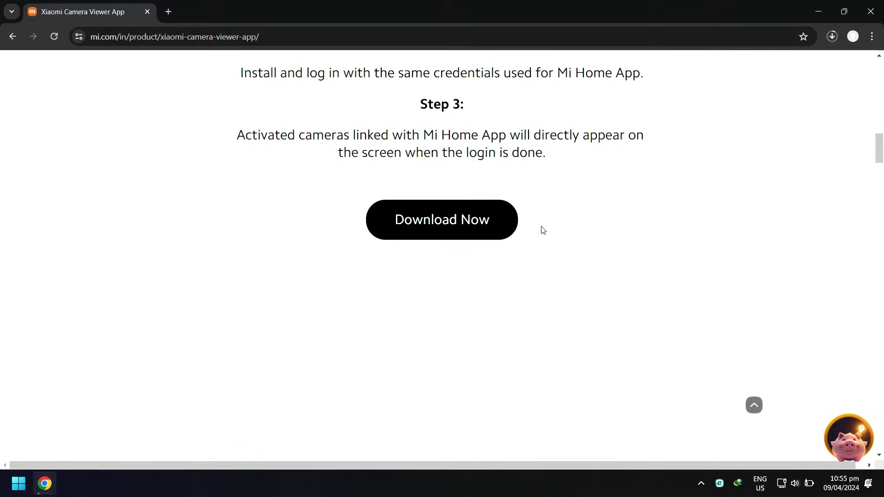
{"action": "key", "text": "ctrl+j"}
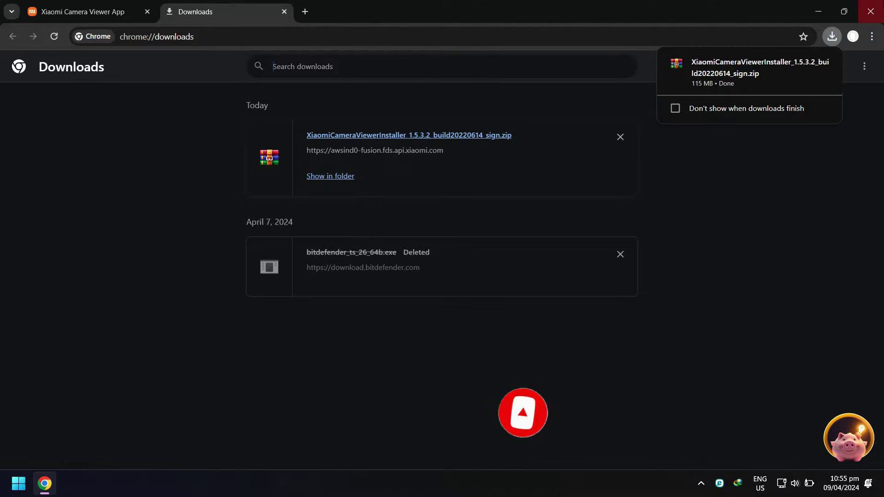
Step: Close Chrome and move the XiaomiCameraViewerInstaller zip from Downloads onto the desktop
{"action": "left_click", "coordinate": [876, 13]}
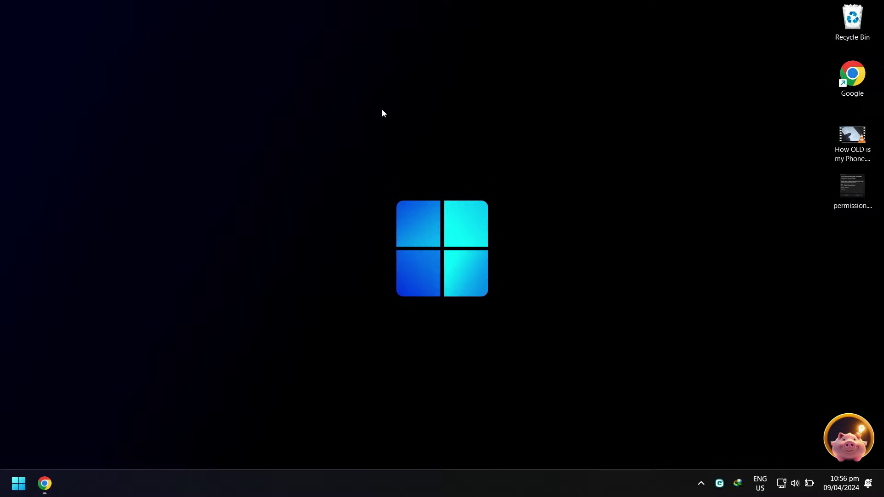
{"action": "left_click", "coordinate": [18, 483]}
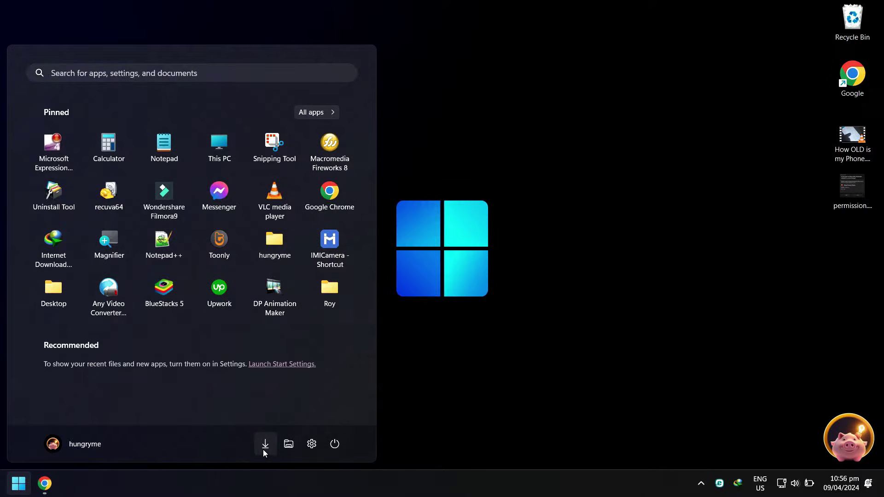
{"action": "left_click", "coordinate": [264, 446]}
{"action": "left_click", "coordinate": [500, 181]}
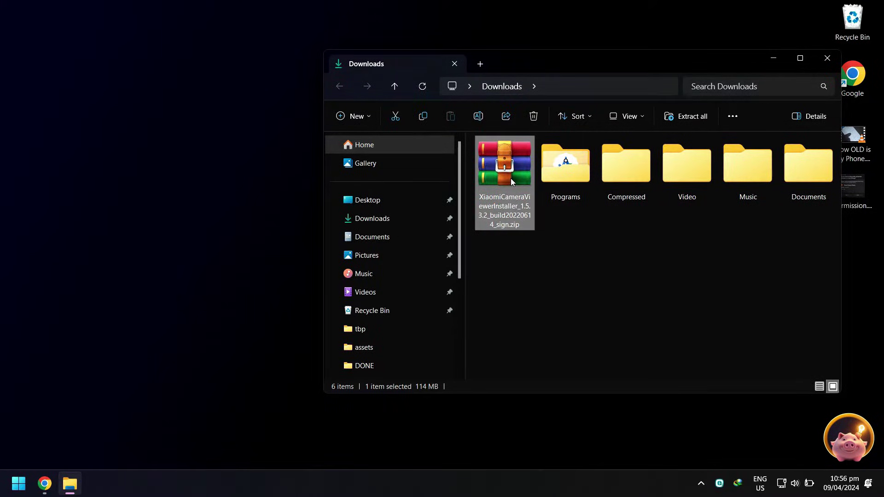
{"action": "left_click_drag", "start_coordinate": [510, 178], "coordinate": [214, 178]}
{"action": "left_click", "coordinate": [828, 59]}
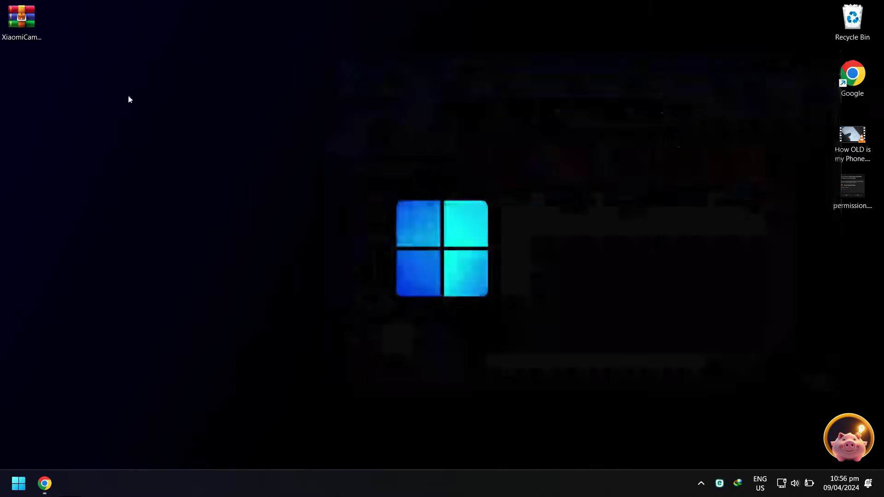
Step: Extract the installer zip into its own folder on the desktop
{"action": "right_click", "coordinate": [20, 17]}
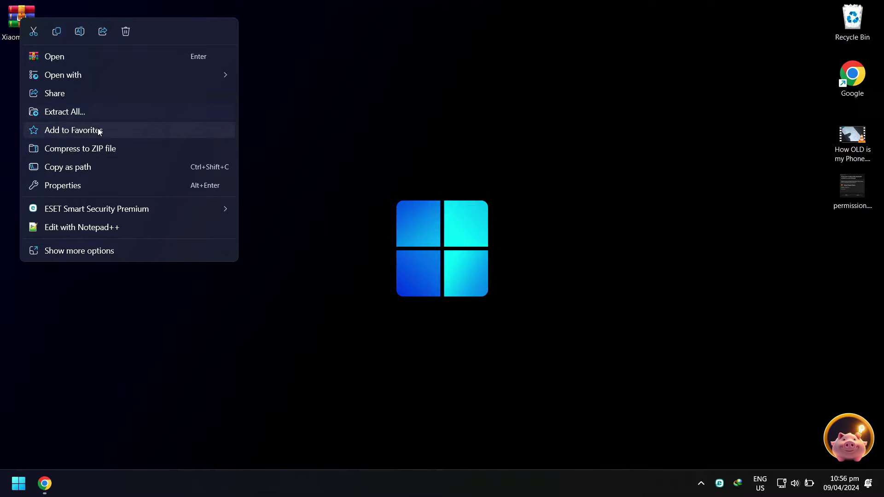
{"action": "left_click", "coordinate": [84, 251]}
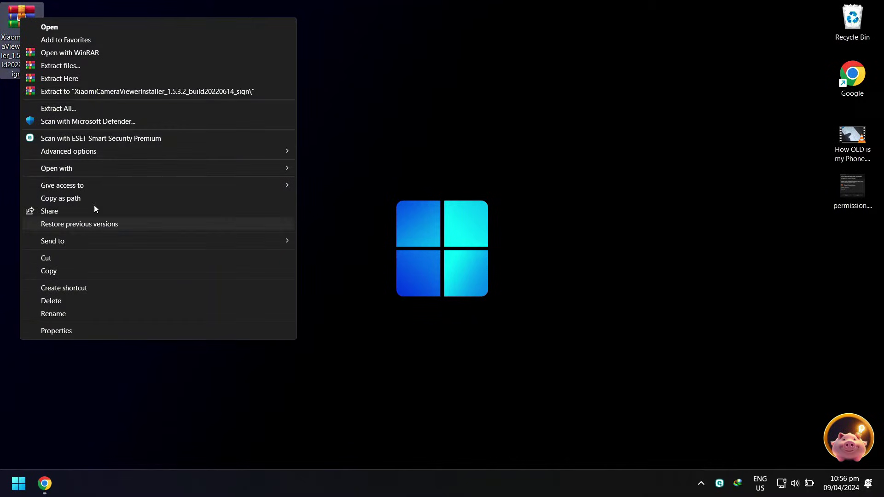
{"action": "left_click", "coordinate": [146, 92]}
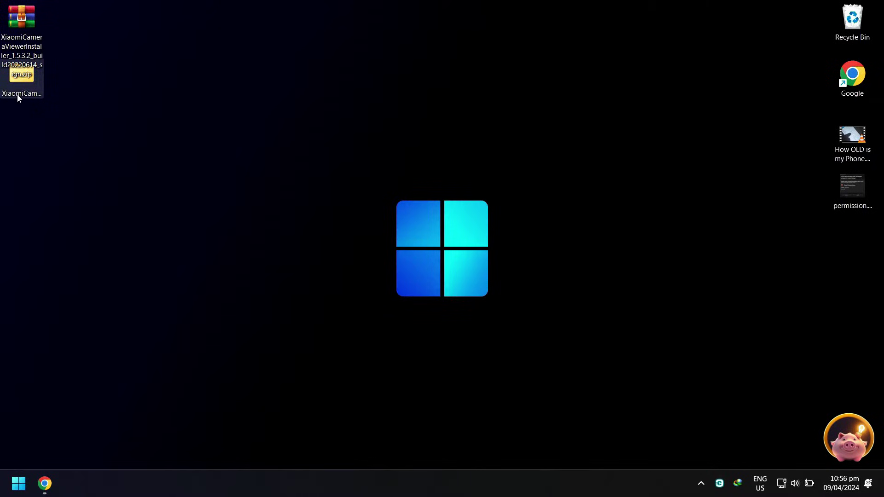
Step: Run XiaomiCameraViewerInstaller.exe from the extracted folder
{"action": "left_click", "coordinate": [18, 92]}
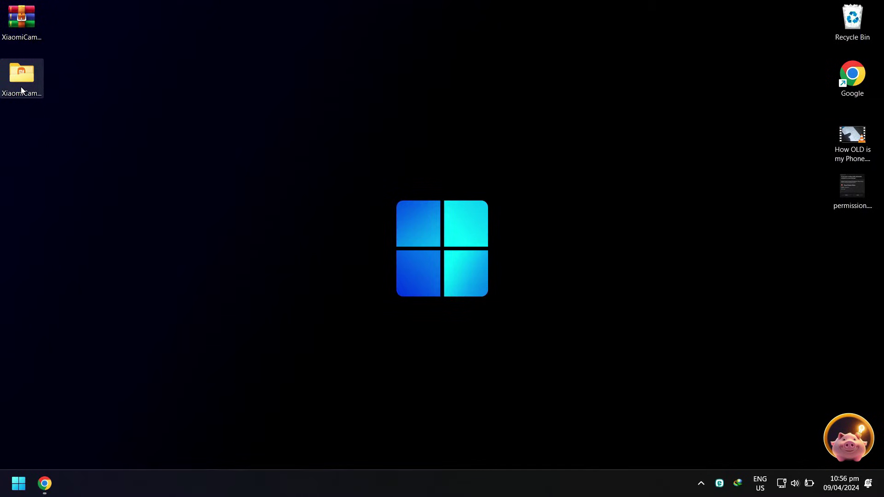
{"action": "double_click", "coordinate": [21, 87]}
{"action": "left_click_drag", "start_coordinate": [539, 67], "coordinate": [388, 80]}
{"action": "left_click", "coordinate": [360, 170]}
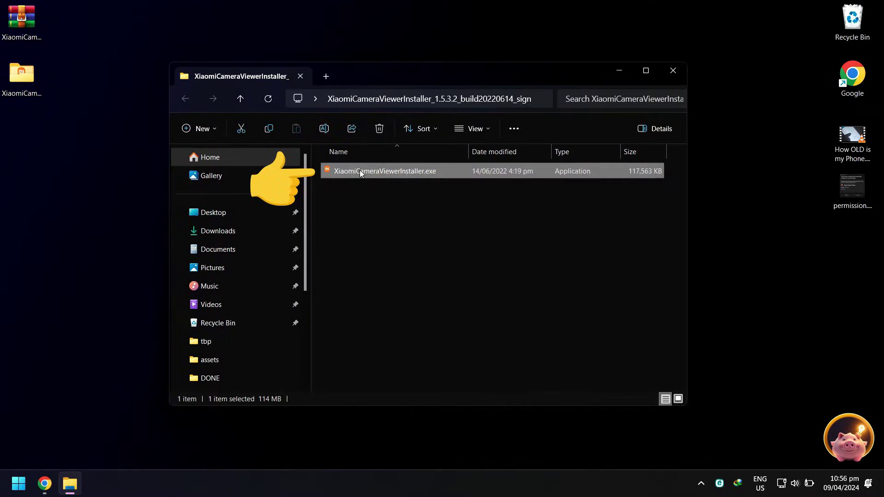
{"action": "right_click", "coordinate": [360, 170]}
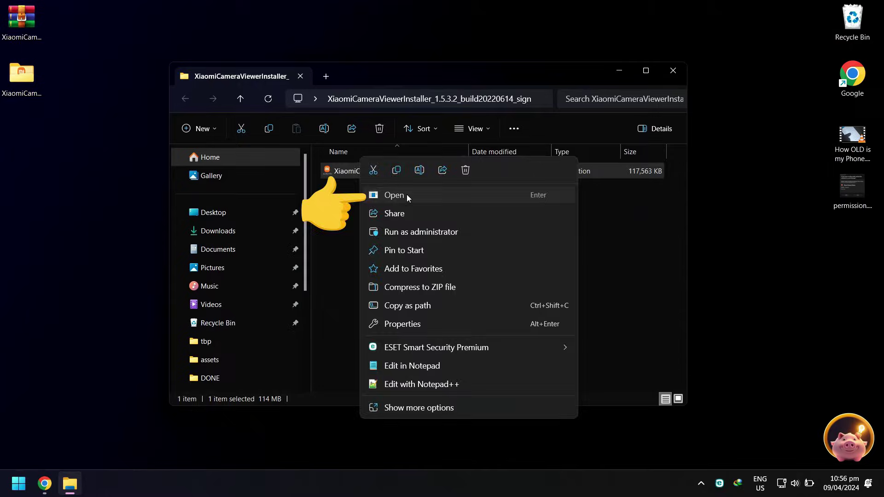
{"action": "left_click", "coordinate": [407, 194]}
Step: Install into C:\Program Files (x86)\Xiaomi\Xiaomi Camera Viewer, keeping the desktop shortcut
{"action": "left_click", "coordinate": [676, 72]}
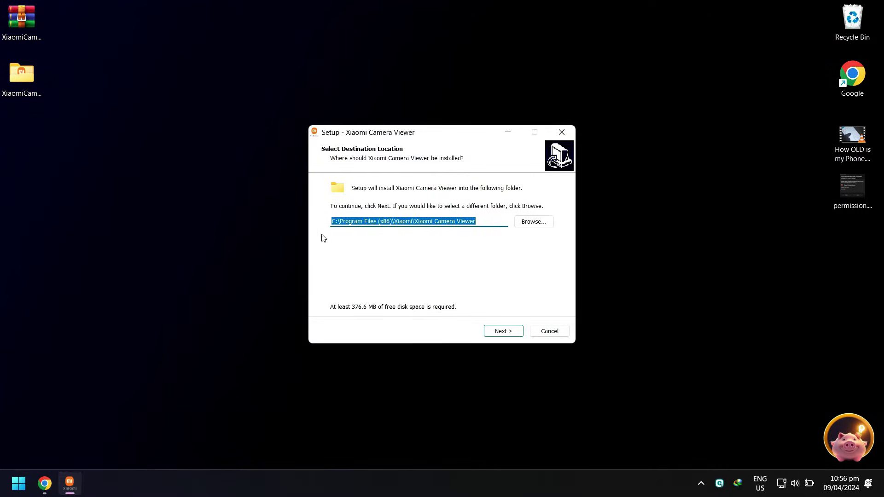
{"action": "left_click", "coordinate": [501, 332]}
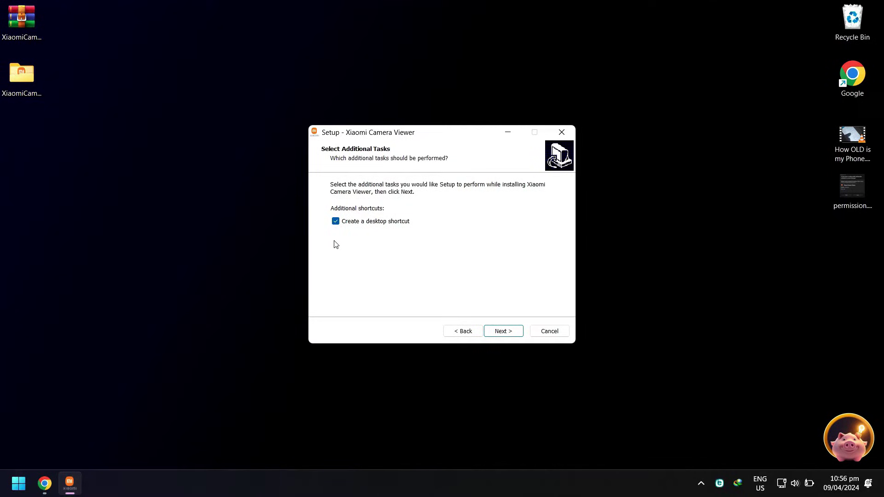
{"action": "left_click", "coordinate": [502, 332]}
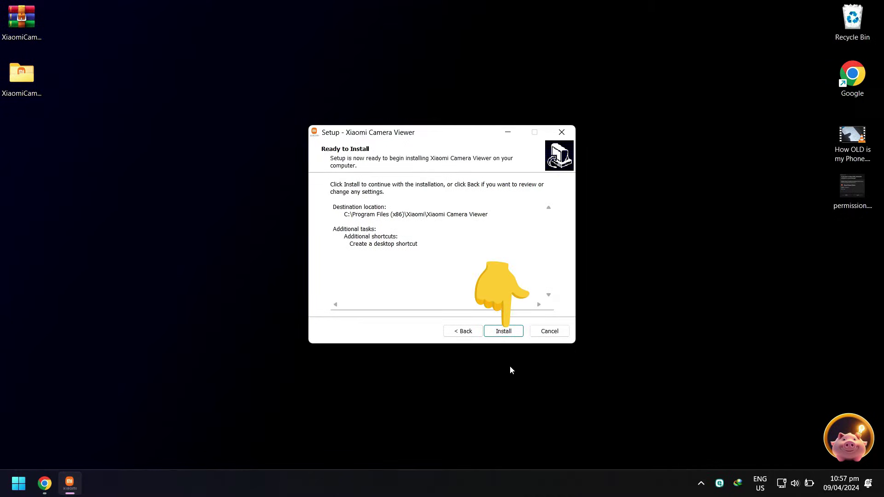
{"action": "left_click", "coordinate": [502, 332]}
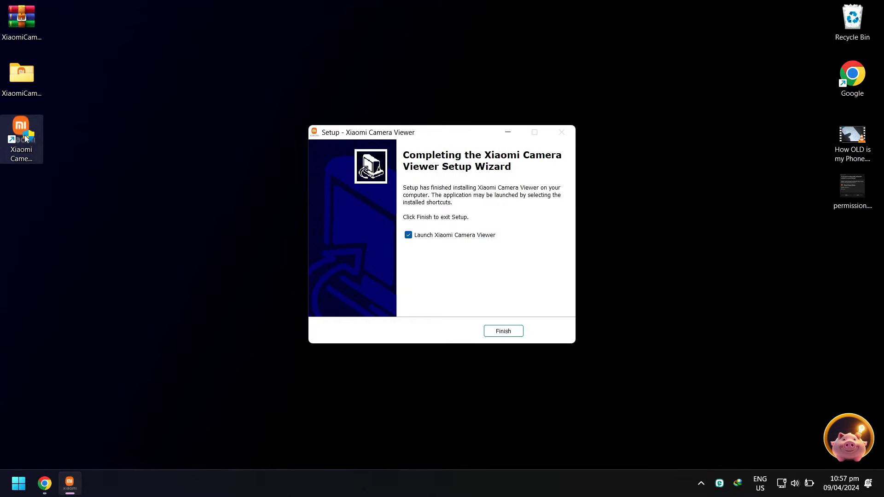
Step: Finish setup with Launch checked and agree to the app's permissions Attention notice
{"action": "left_click", "coordinate": [503, 332]}
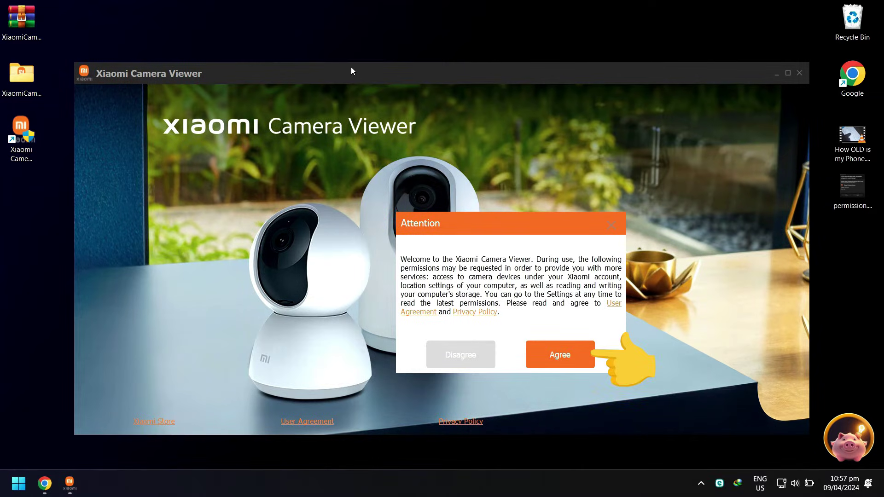
{"action": "left_click", "coordinate": [559, 358]}
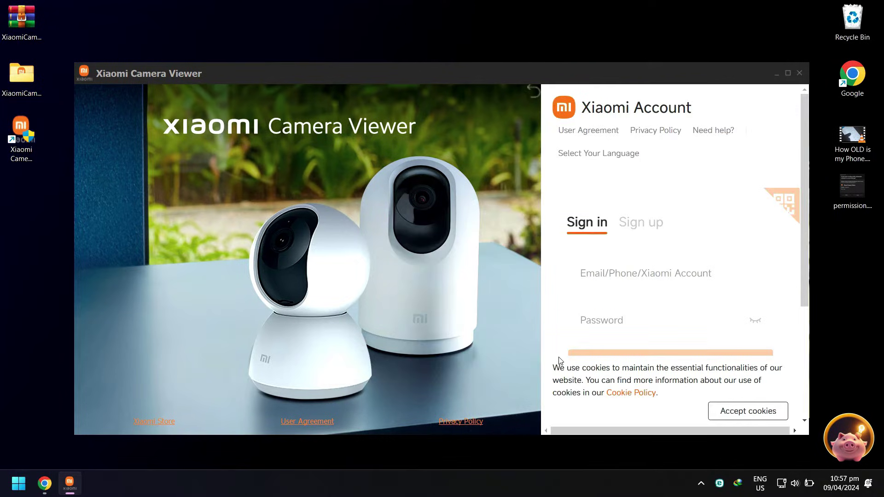
Step: Sign in with the Xiaomi account's e-mail address and password
{"action": "left_click", "coordinate": [611, 269]}
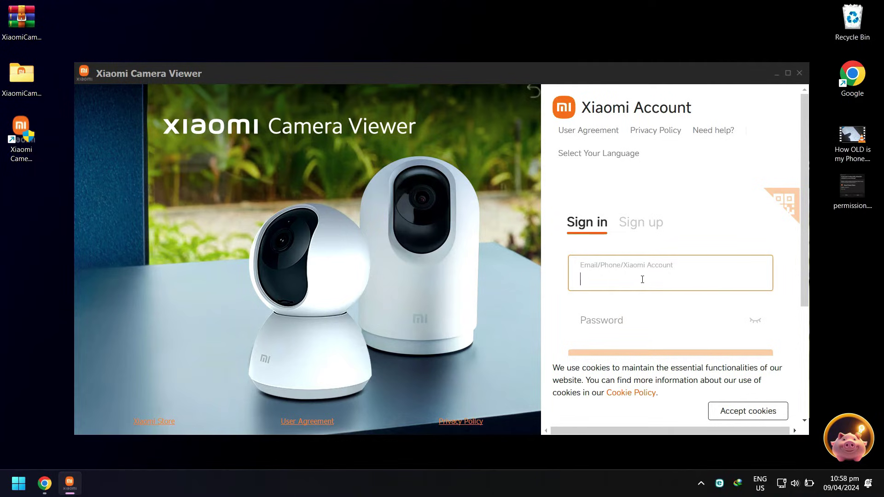
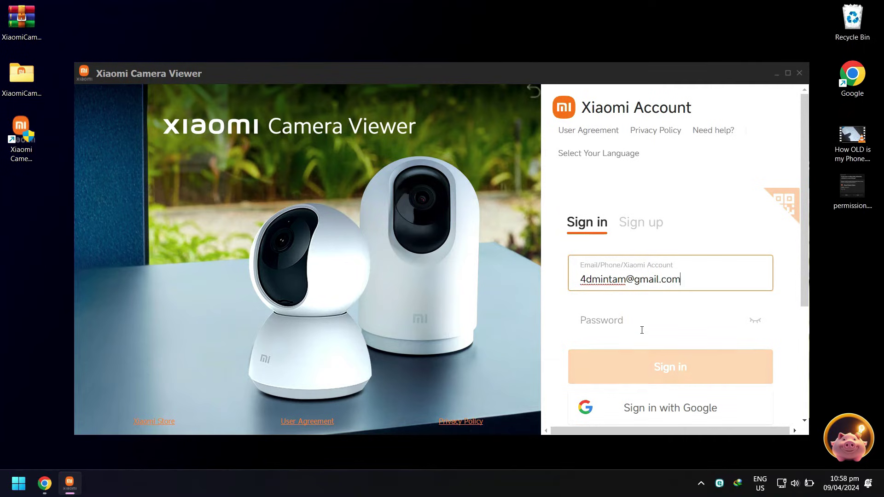
{"action": "left_click", "coordinate": [641, 321]}
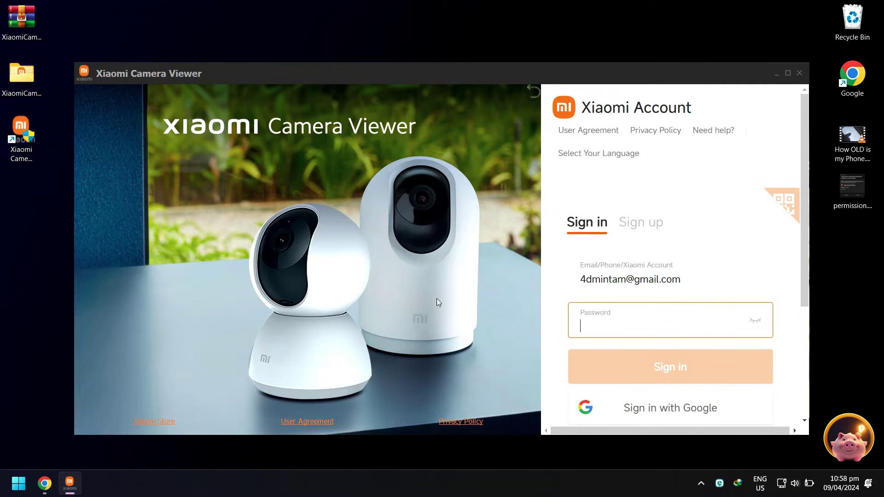
{"action": "type", "text": "*****"}
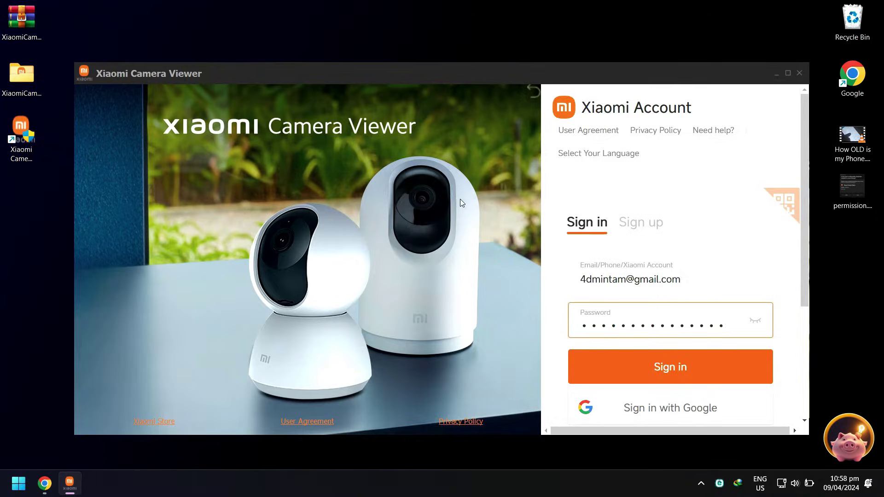
{"action": "key", "text": "Return"}
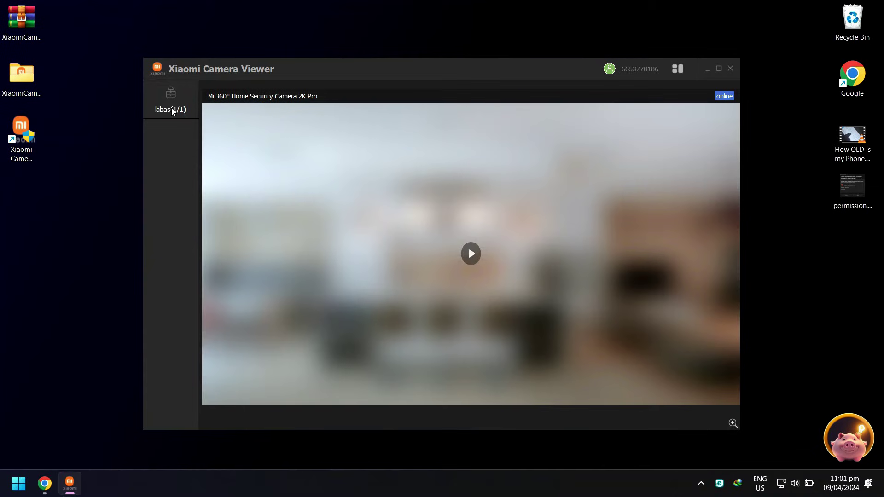
Step: Play the camera's live night-time garden feed, then open and close the account avatar menu
{"action": "left_click", "coordinate": [473, 254]}
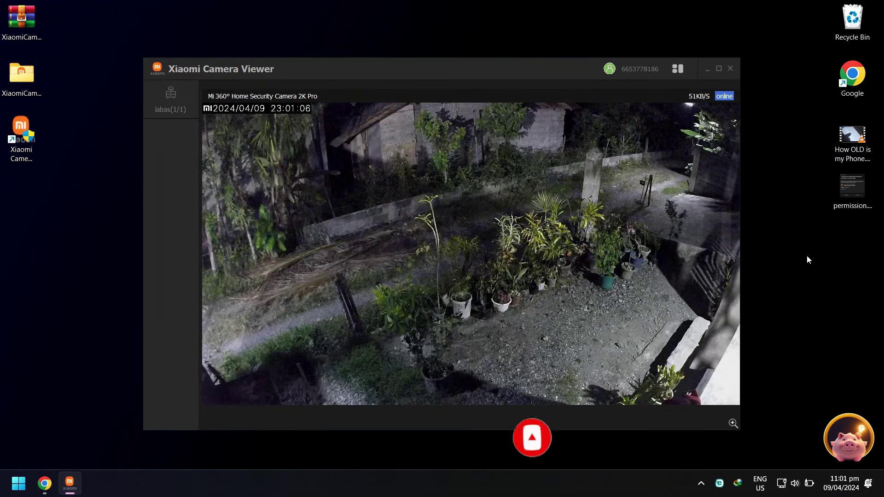
{"action": "left_click", "coordinate": [610, 70]}
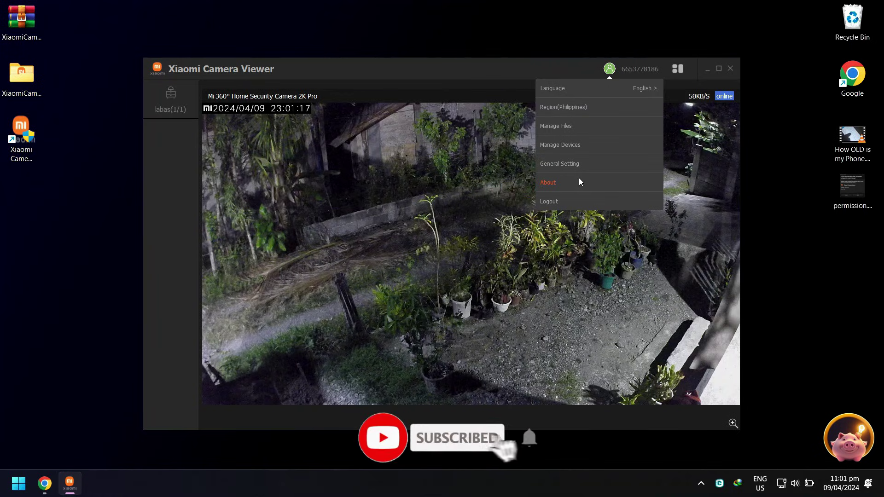
{"action": "mouse_move", "coordinate": [564, 256]}
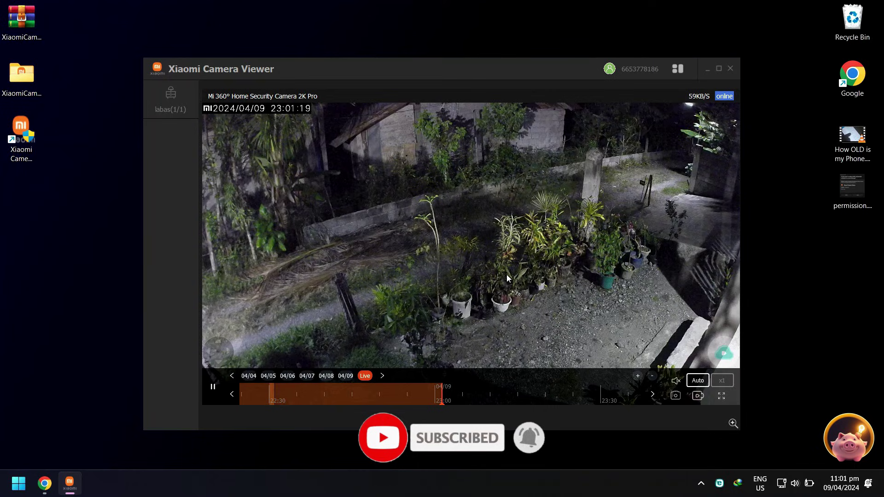